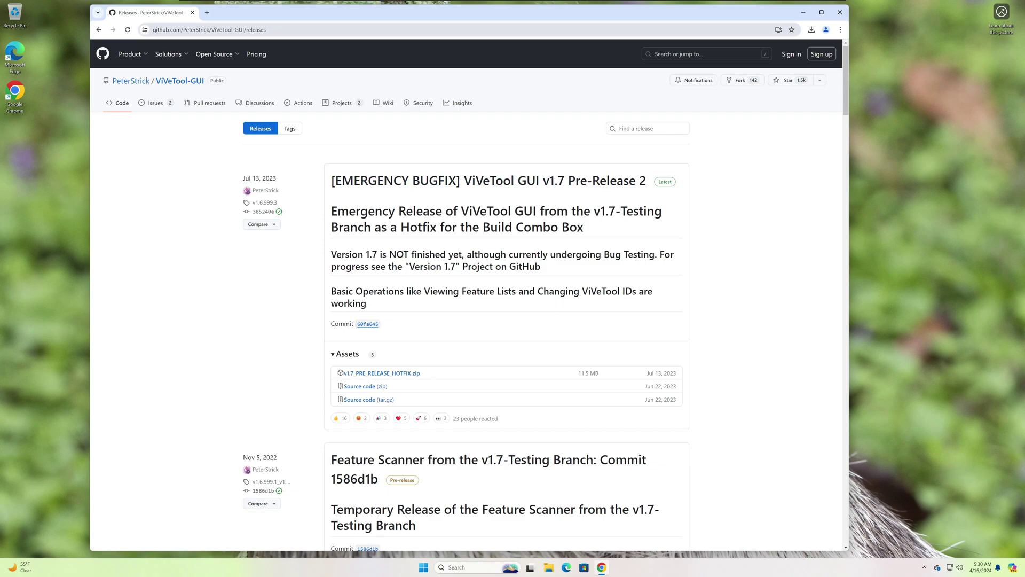
Download v1.7_PRE_RELEASE_HOTFIX.zip from the release assets and show Chrome's recent downloads.
{"action": "key", "text": "ctrl+l"}
{"action": "left_click", "coordinate": [285, 30]}
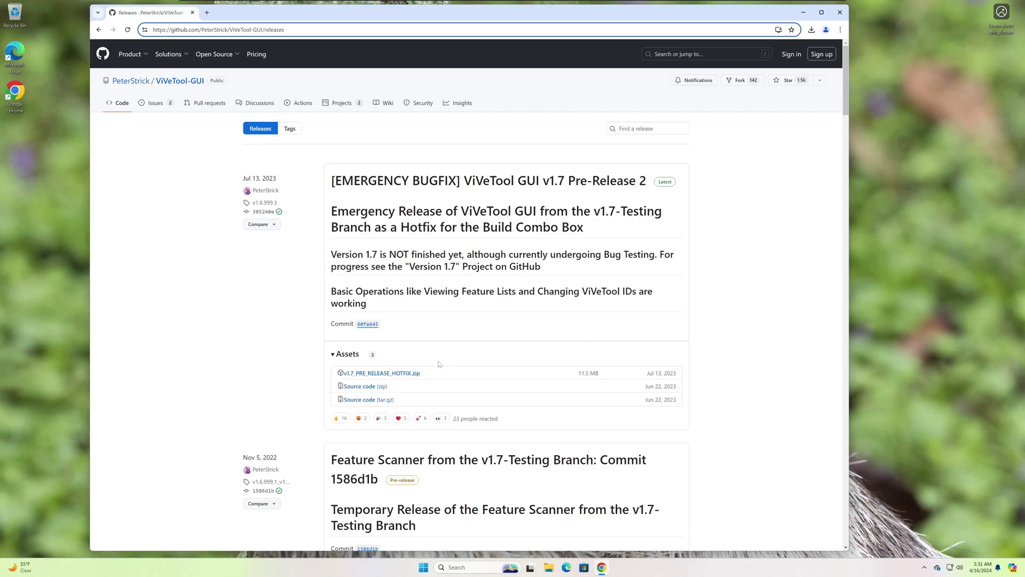
{"action": "left_click", "coordinate": [383, 374]}
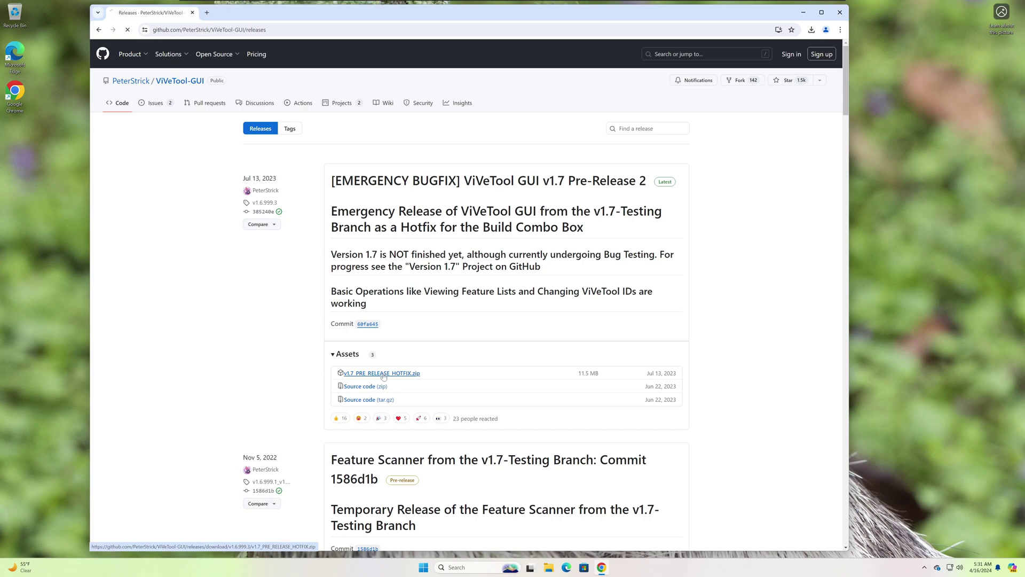
{"action": "left_click", "coordinate": [811, 30]}
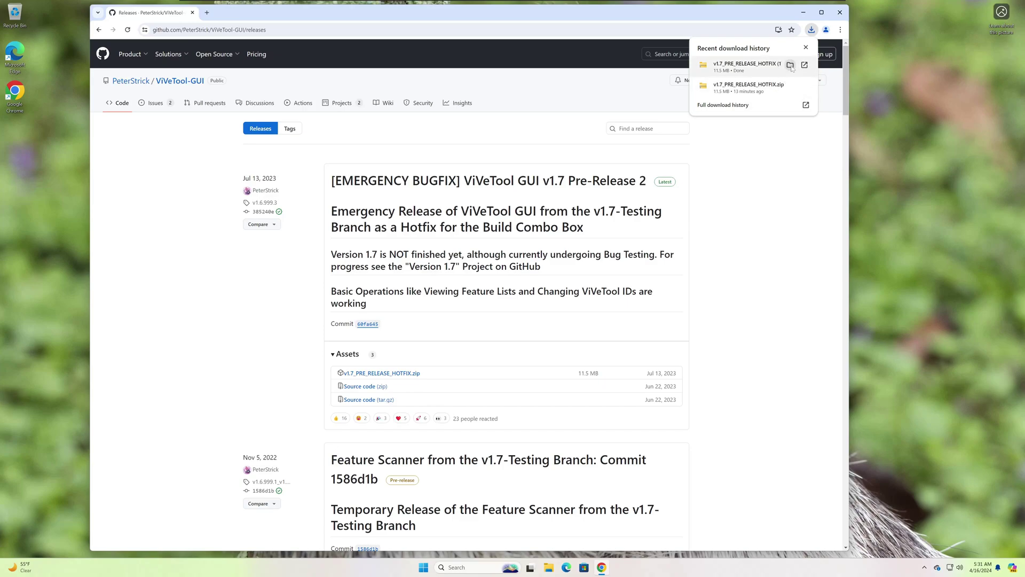
Extract the hotfix zip into the v1.7_PRE_RELEASE_HOTFIX (1) folder and select ViVeTool_GUI.
{"action": "left_click", "coordinate": [790, 65]}
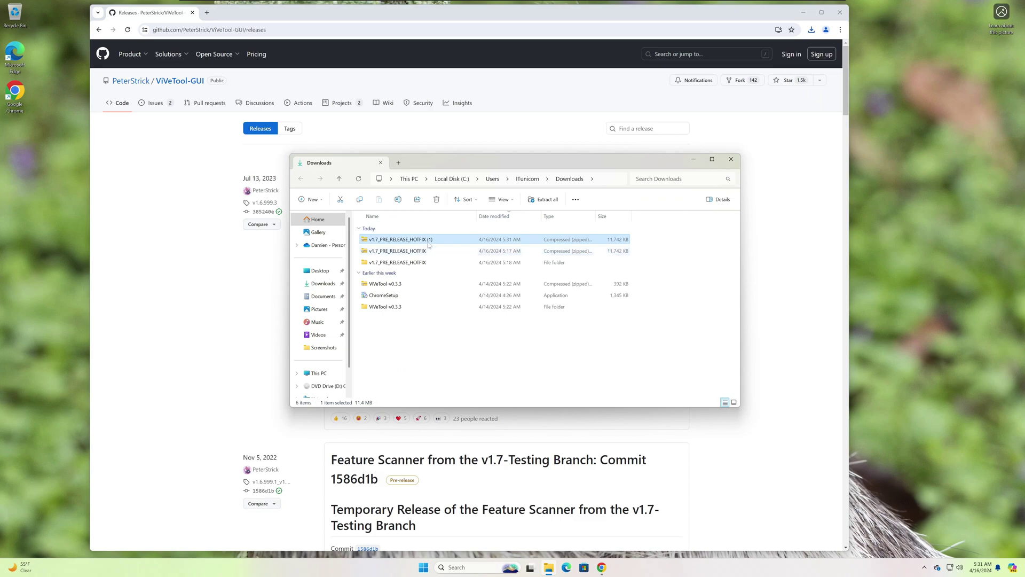
{"action": "right_click", "coordinate": [430, 241]}
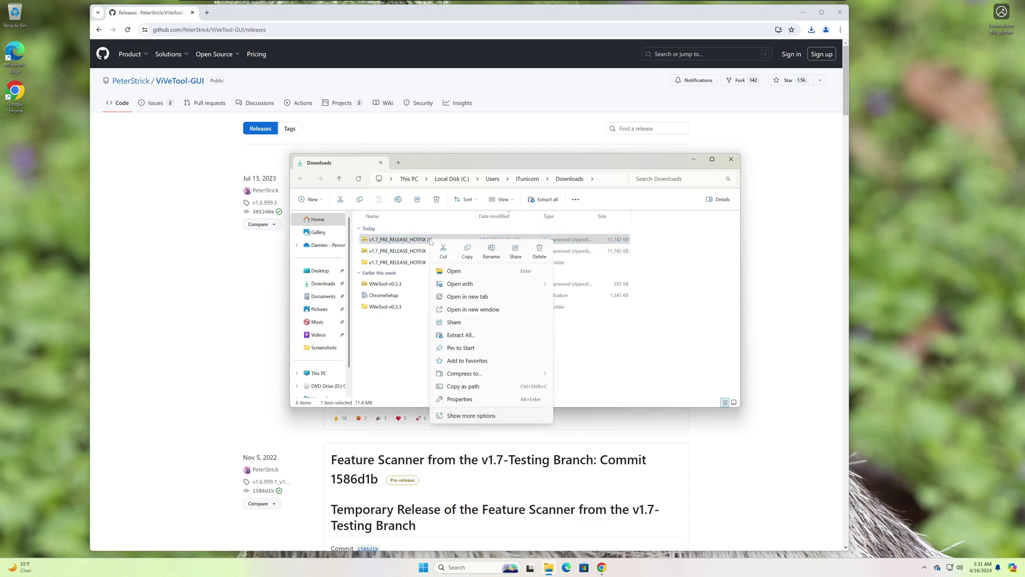
{"action": "left_click", "coordinate": [474, 335]}
{"action": "left_click", "coordinate": [576, 367]}
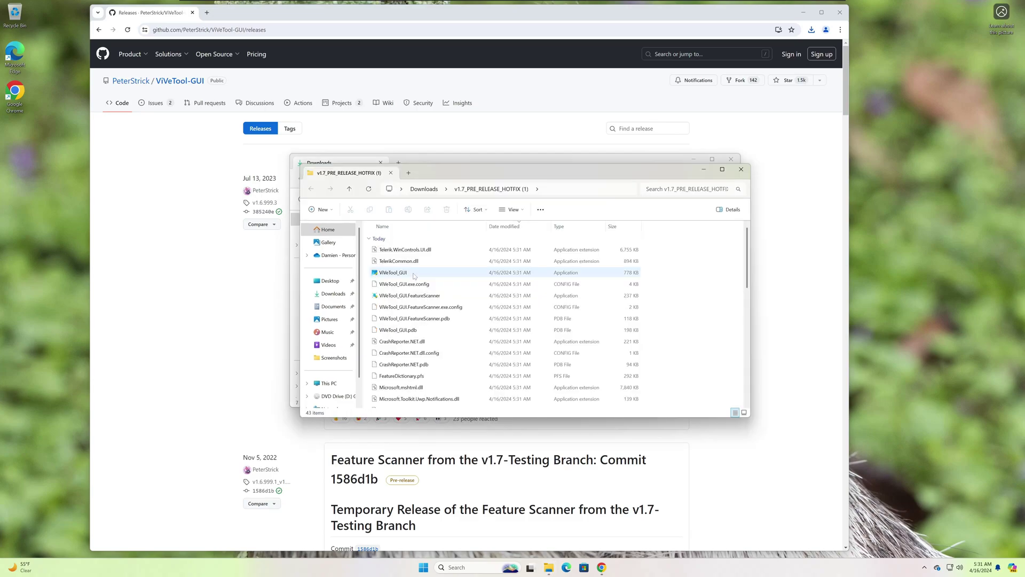
{"action": "left_click", "coordinate": [370, 273]}
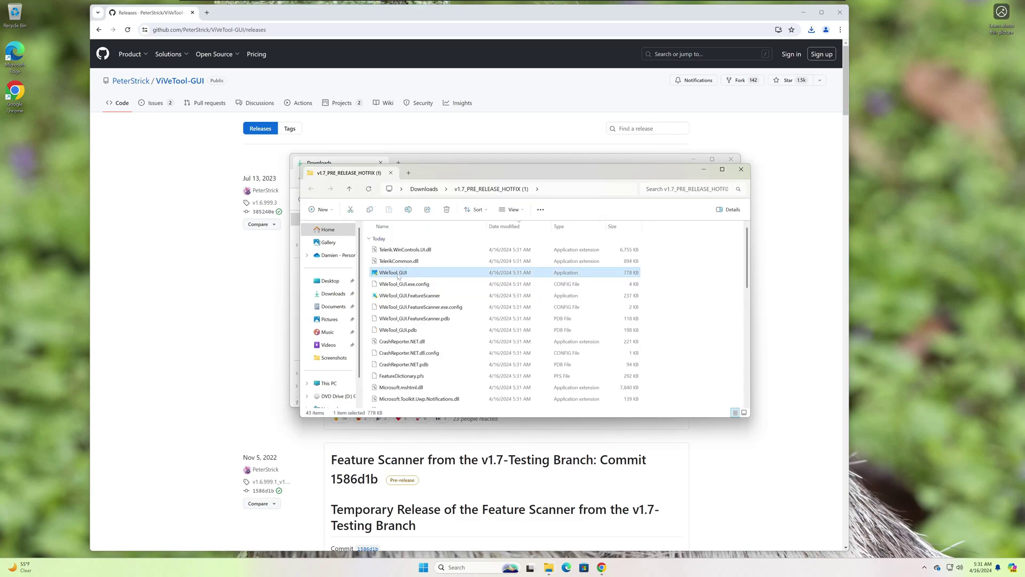
Launch ViVeTool_GUI with administrator approval, check the Advanced Options dialog, then close it.
{"action": "double_click", "coordinate": [397, 276]}
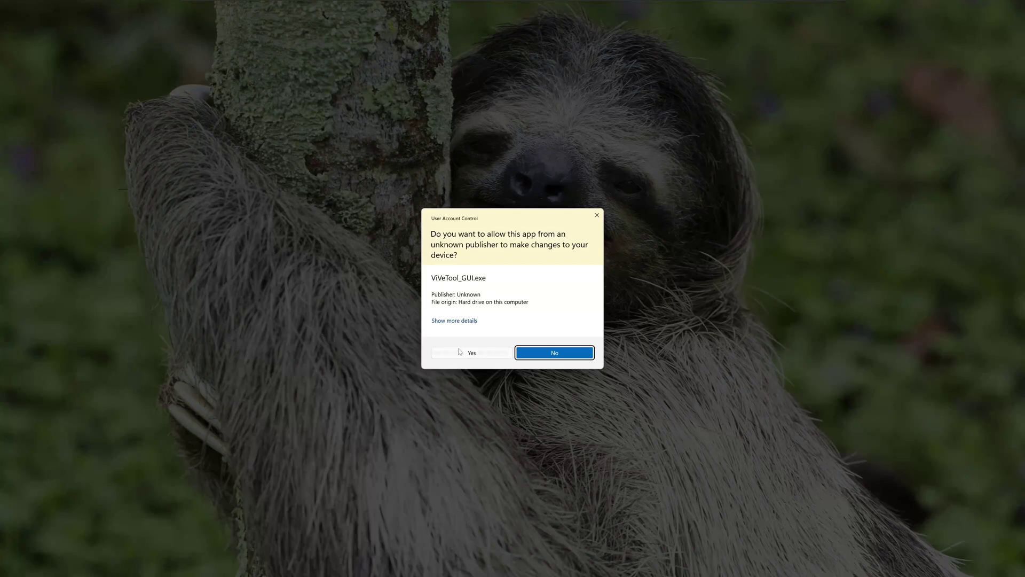
{"action": "left_click", "coordinate": [460, 351]}
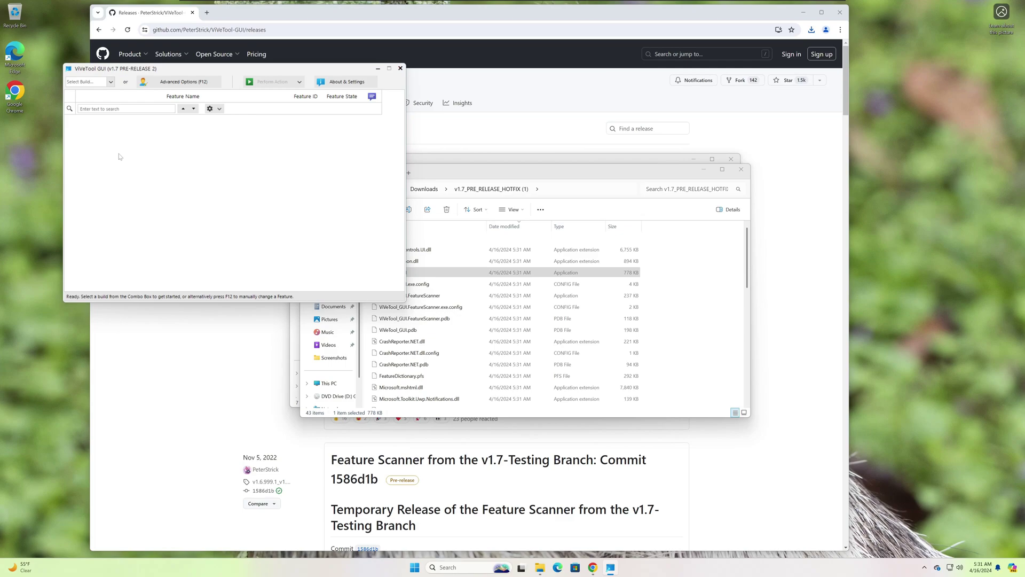
{"action": "left_click", "coordinate": [200, 79]}
{"action": "left_click", "coordinate": [190, 176]}
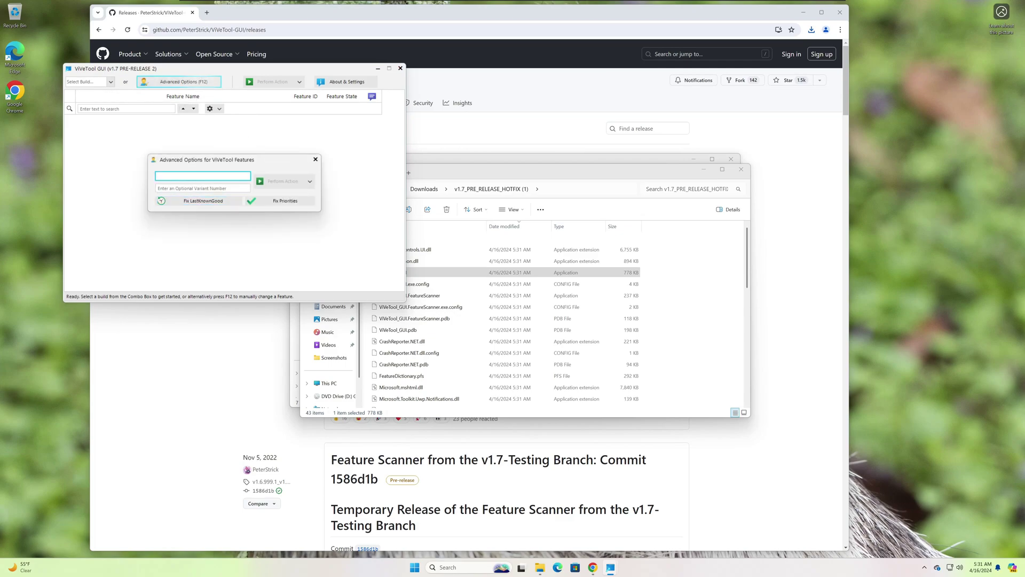
{"action": "left_click", "coordinate": [203, 188]}
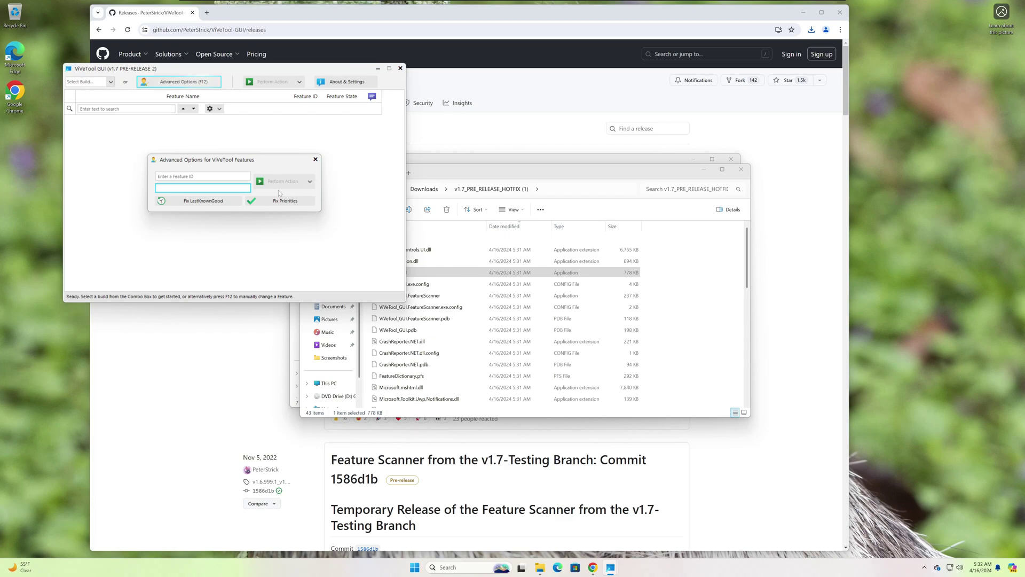
{"action": "left_click", "coordinate": [316, 160]}
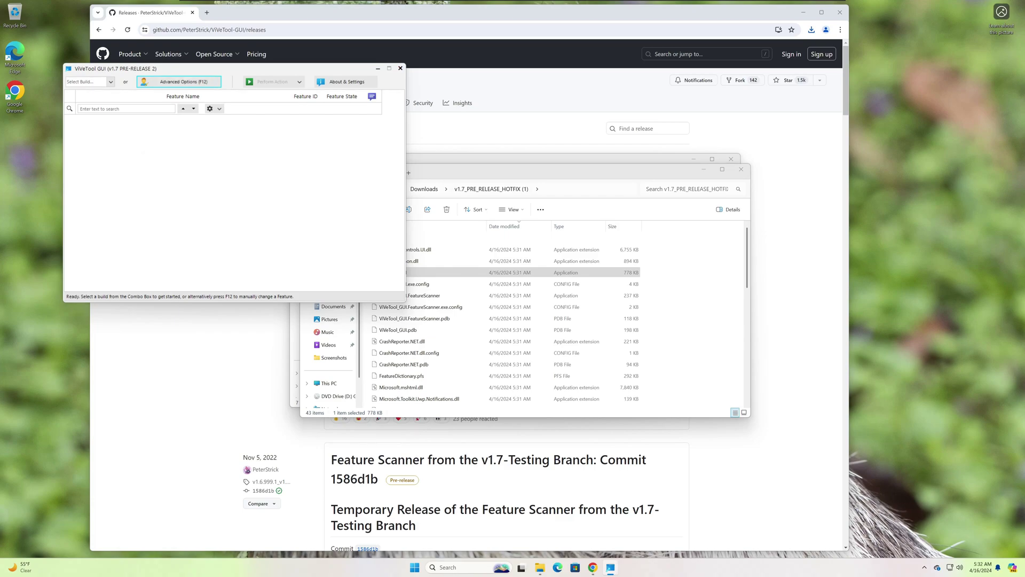
Select the features/ge_release/amd64/26100.1 build from the Select Build list.
{"action": "left_click", "coordinate": [111, 82]}
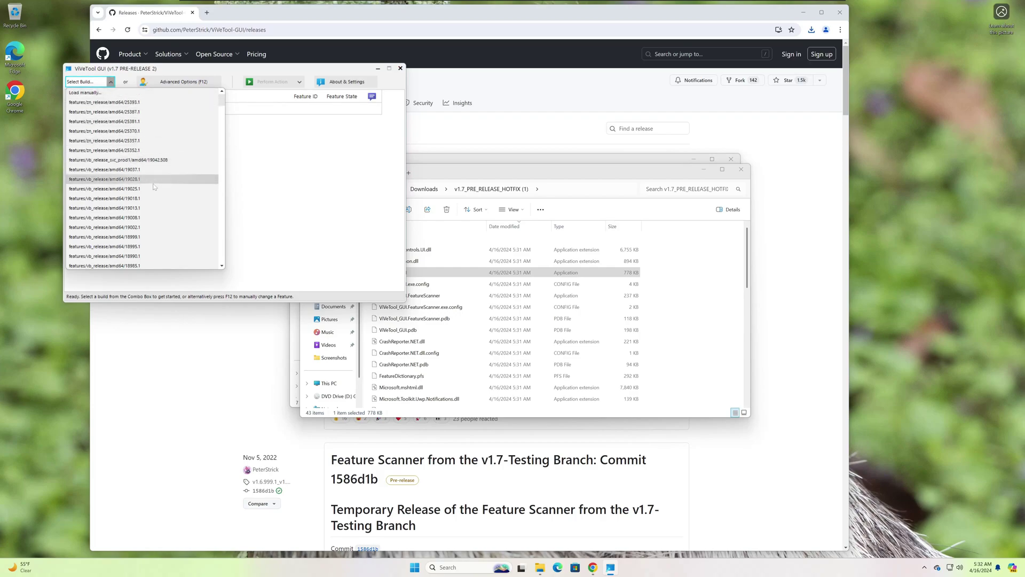
{"action": "scroll", "coordinate": [155, 187], "scroll_direction": "down", "scroll_amount": 5}
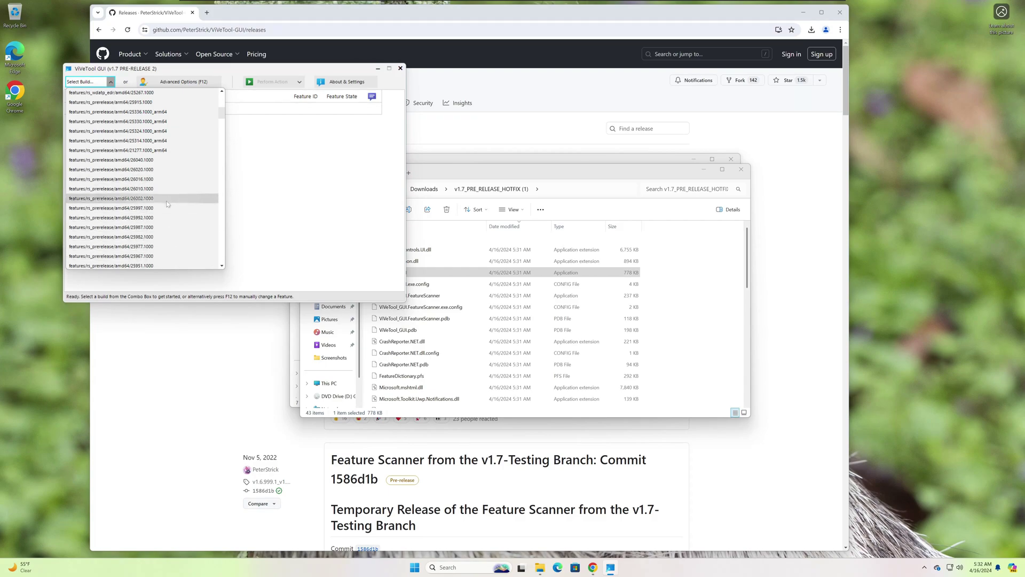
{"action": "scroll", "coordinate": [170, 256], "scroll_direction": "down", "scroll_amount": 4}
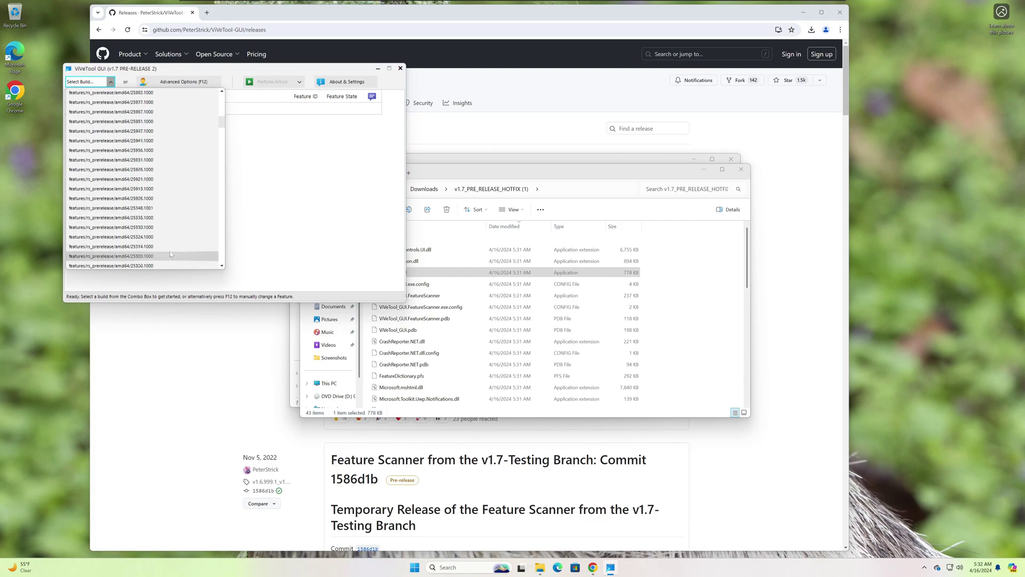
{"action": "scroll", "coordinate": [173, 251], "scroll_direction": "down", "scroll_amount": 15}
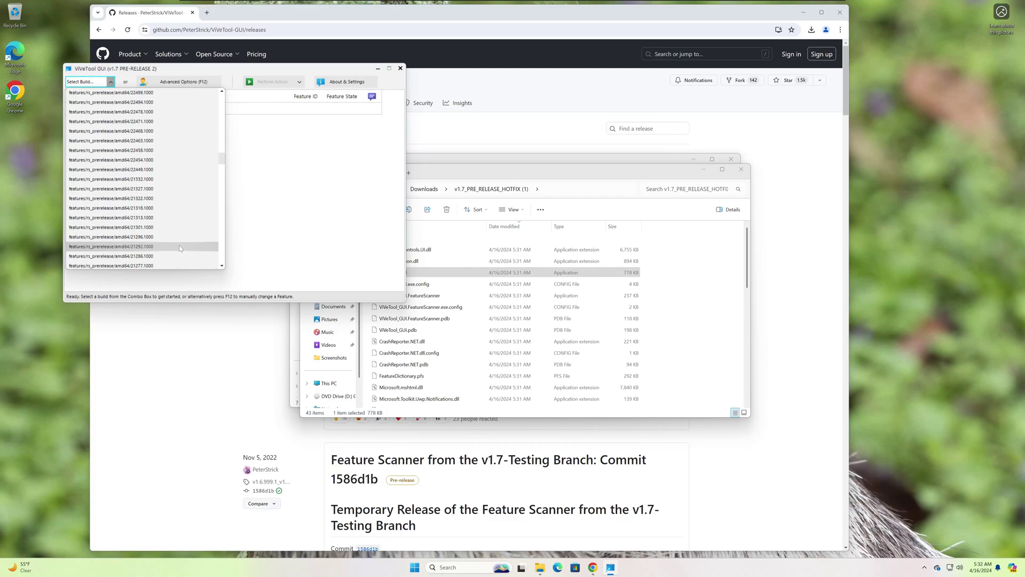
{"action": "scroll", "coordinate": [180, 248], "scroll_direction": "down", "scroll_amount": 15}
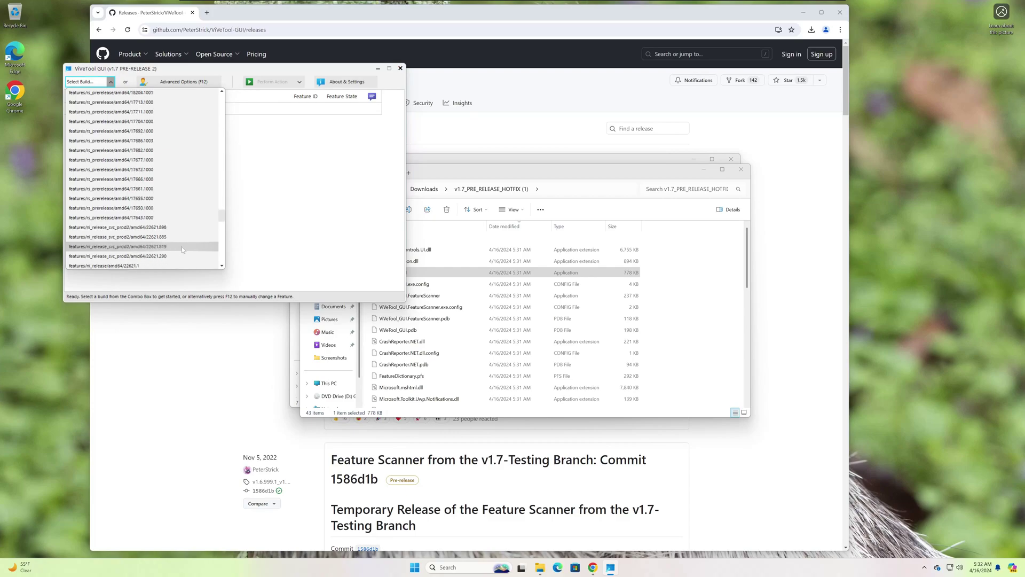
{"action": "scroll", "coordinate": [182, 249], "scroll_direction": "down", "scroll_amount": 15}
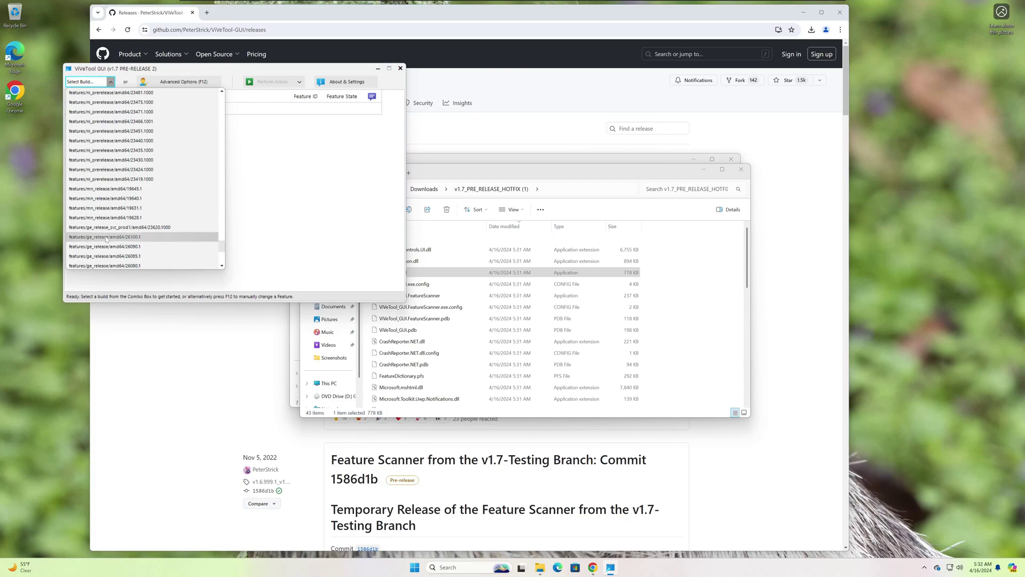
{"action": "left_click", "coordinate": [135, 237]}
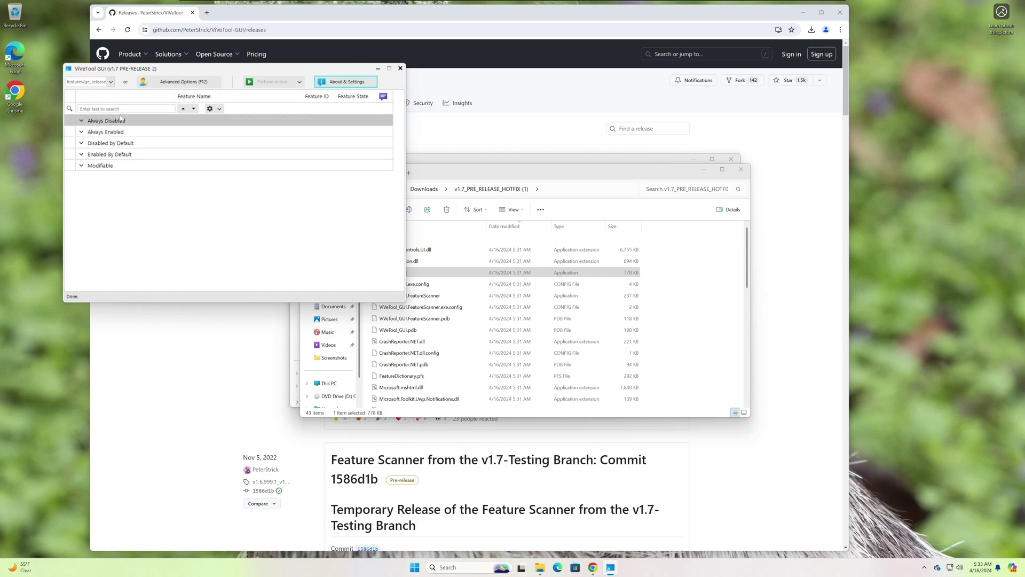
Activate MeetNow from the Always Disabled group with Perform Action > Activate Feature.
{"action": "left_click", "coordinate": [81, 122]}
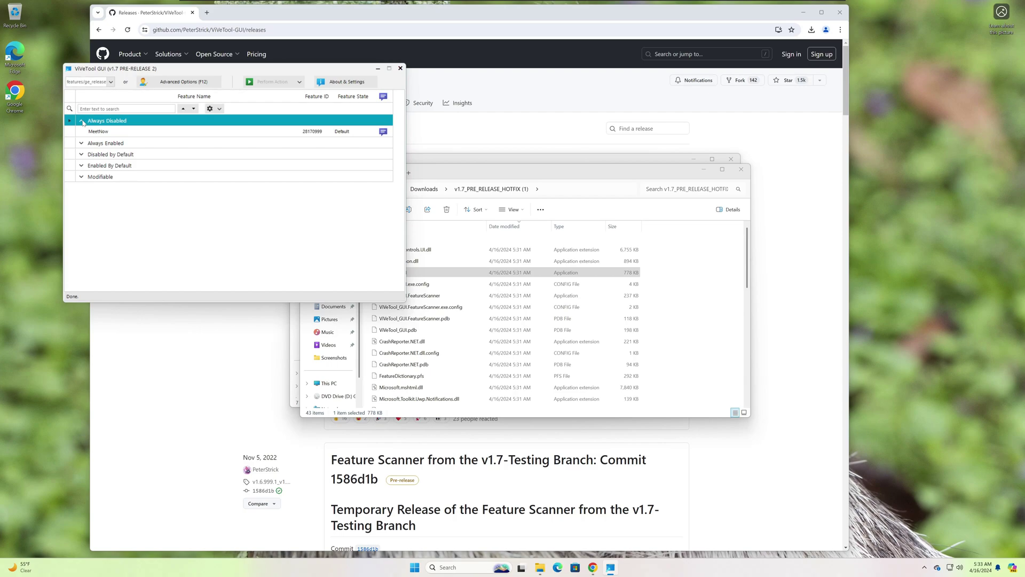
{"action": "left_click", "coordinate": [104, 134]}
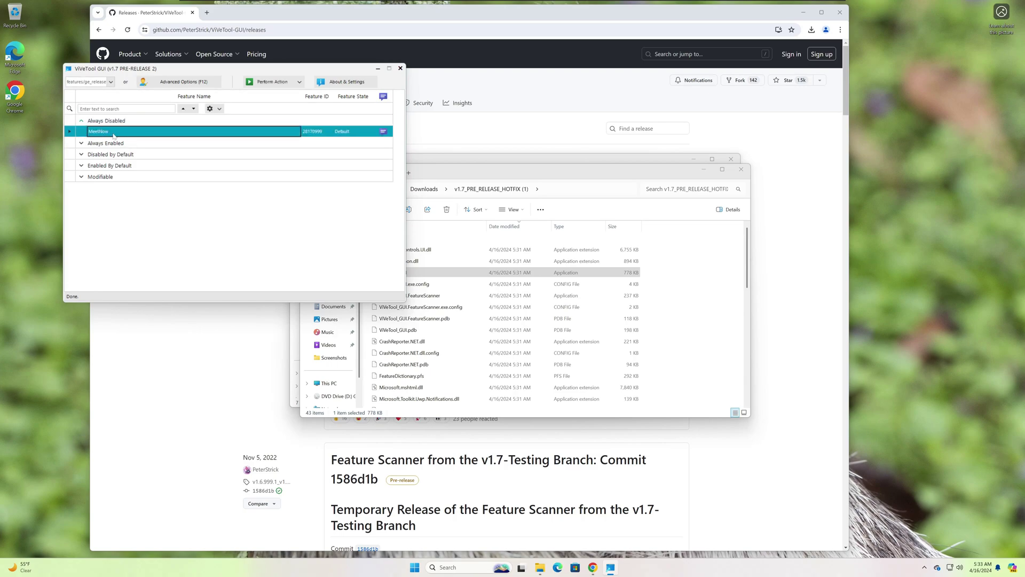
{"action": "left_click", "coordinate": [299, 82]}
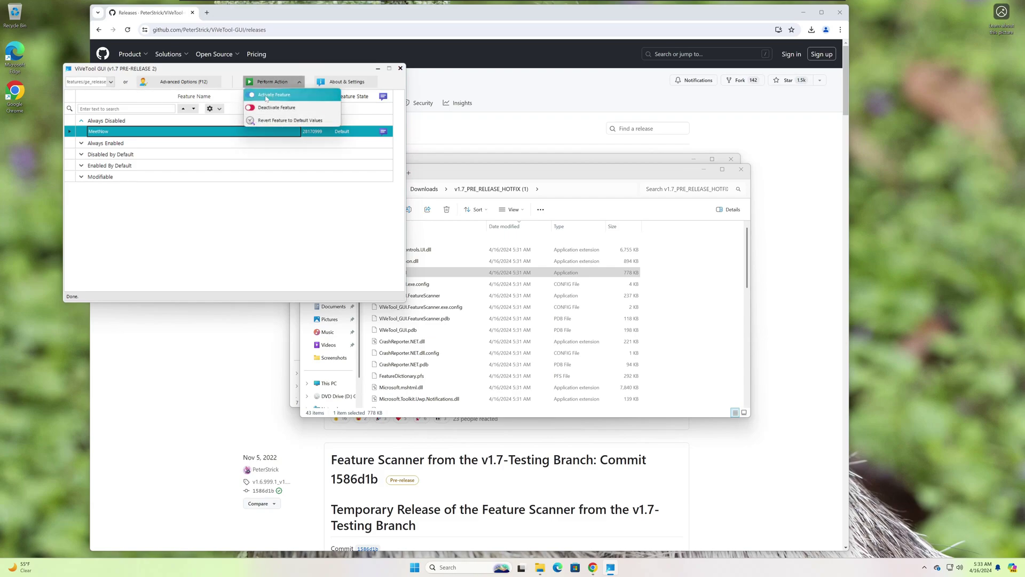
{"action": "left_click", "coordinate": [287, 96]}
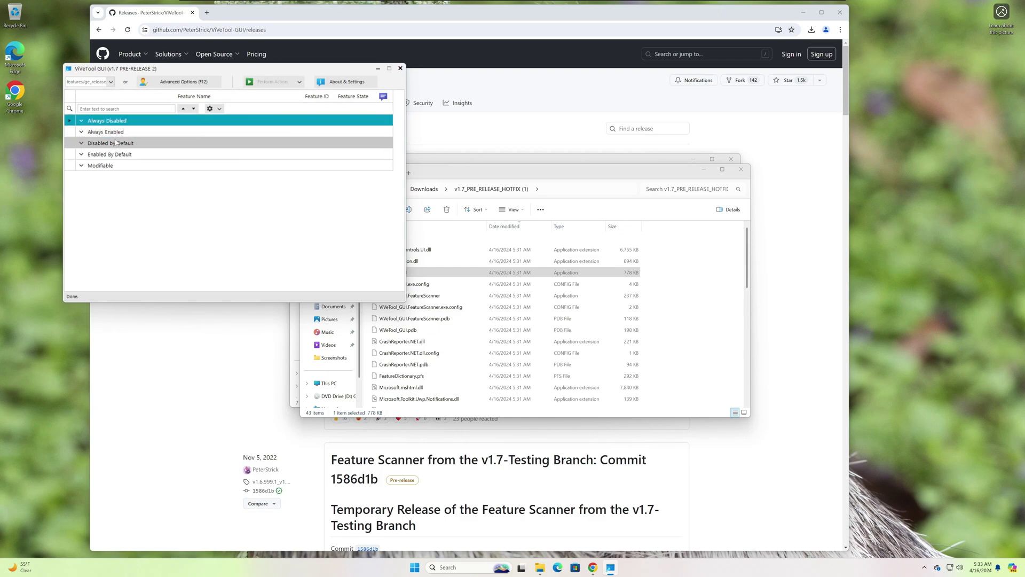
{"action": "left_click", "coordinate": [81, 132]}
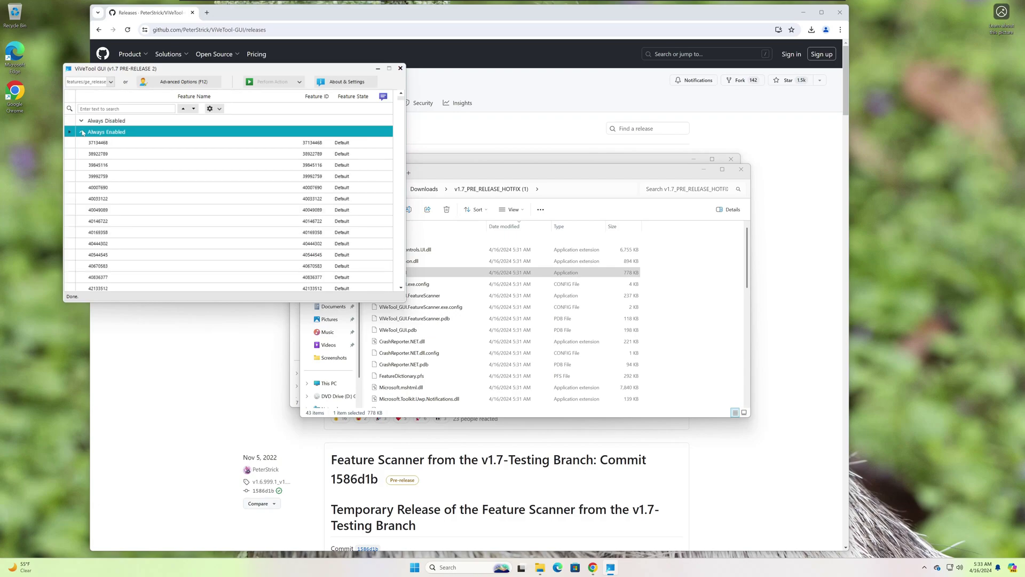
{"action": "scroll", "coordinate": [261, 249], "scroll_direction": "down", "scroll_amount": 1}
{"action": "scroll", "coordinate": [261, 248], "scroll_direction": "down", "scroll_amount": 10}
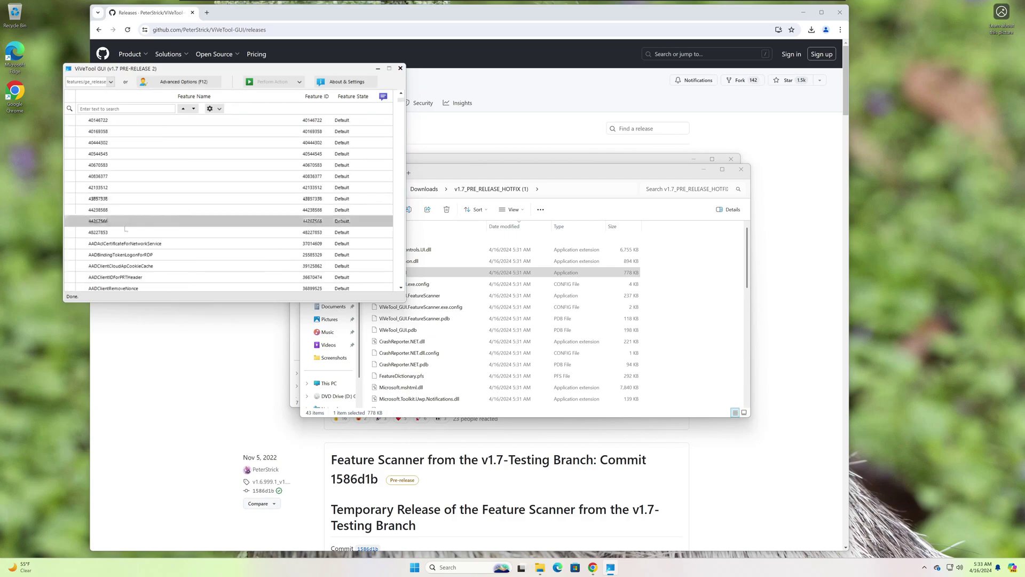
{"action": "scroll", "coordinate": [135, 211], "scroll_direction": "down", "scroll_amount": 8}
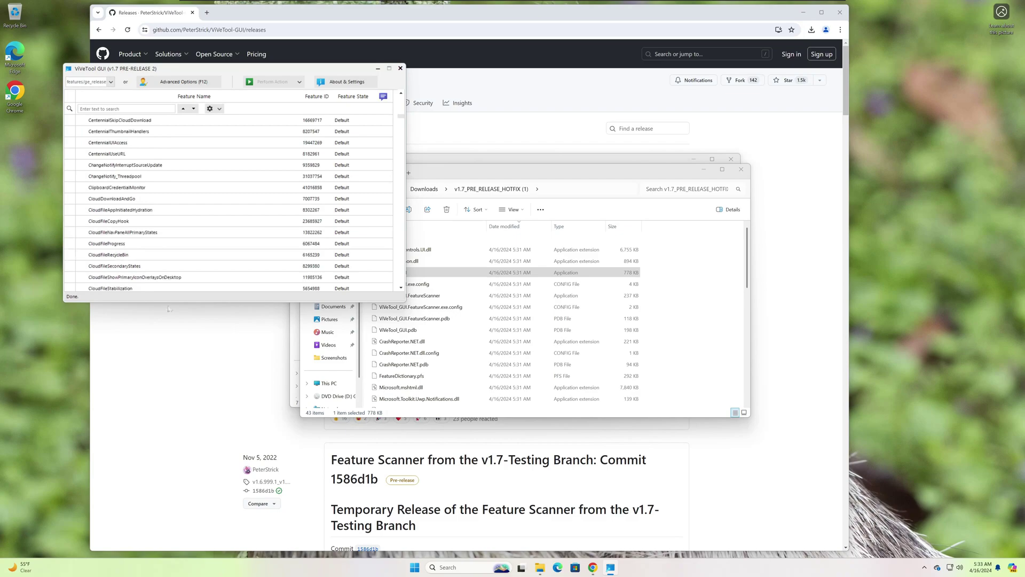
{"action": "scroll", "coordinate": [181, 251], "scroll_direction": "down", "scroll_amount": 8}
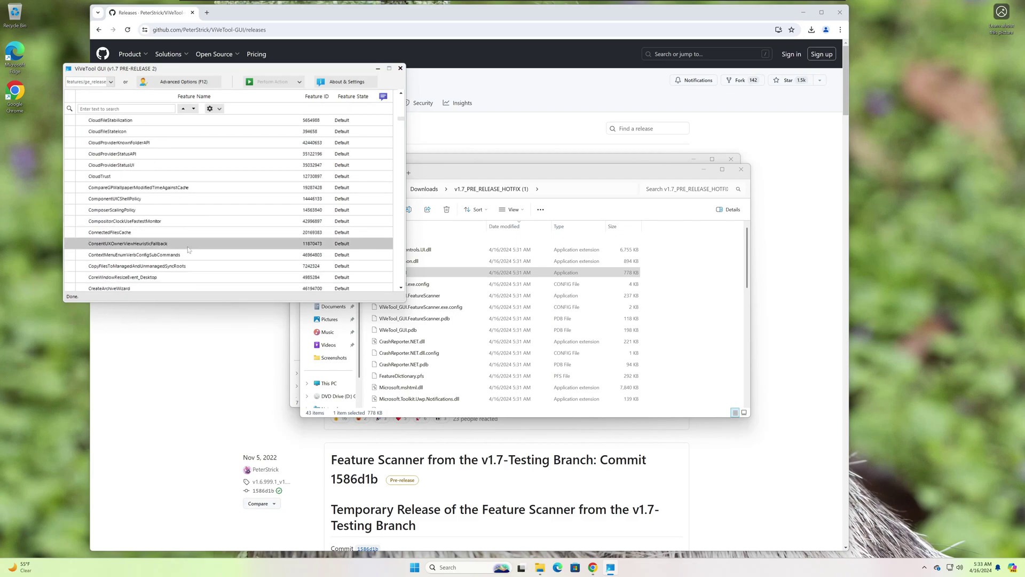
{"action": "scroll", "coordinate": [286, 224], "scroll_direction": "up", "scroll_amount": 1}
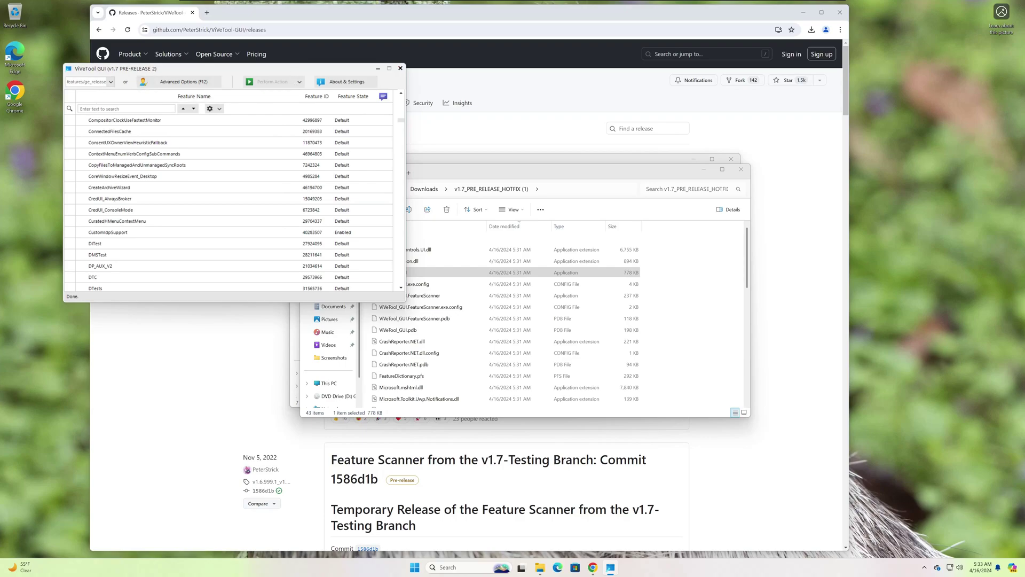
{"action": "scroll", "coordinate": [178, 178], "scroll_direction": "up", "scroll_amount": 10}
{"action": "scroll", "coordinate": [178, 178], "scroll_direction": "up", "scroll_amount": 15}
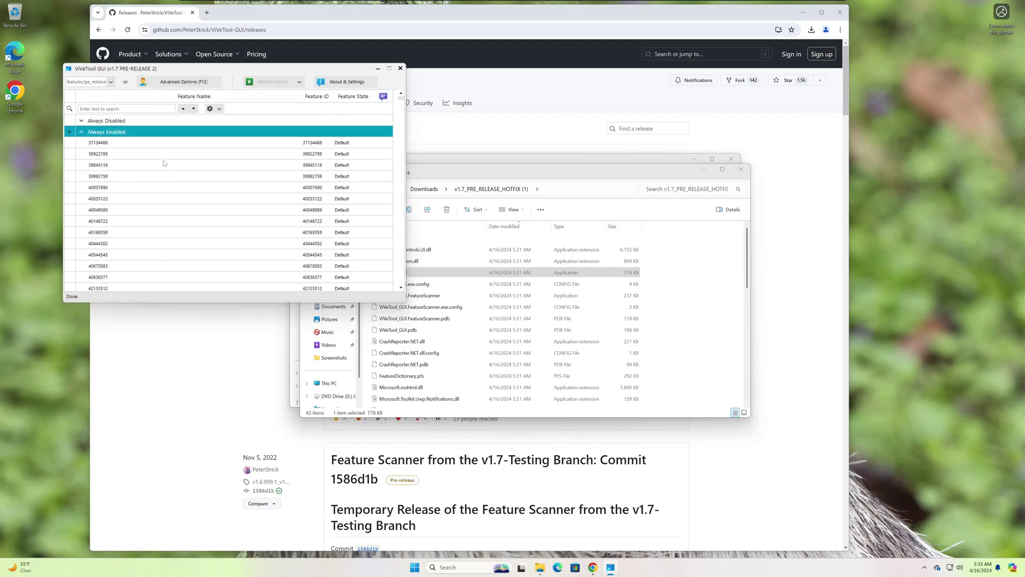
{"action": "left_click", "coordinate": [82, 133]}
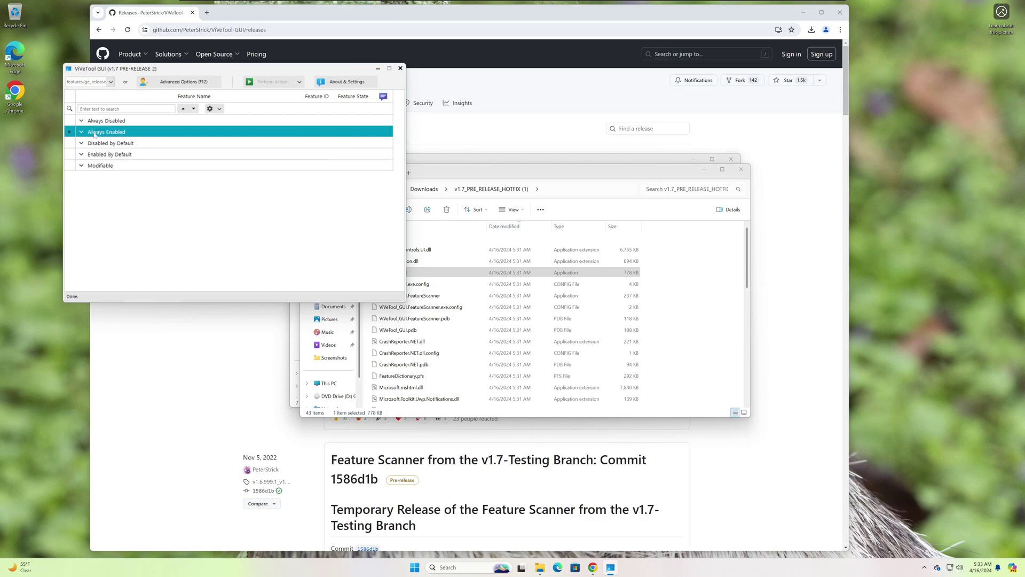
Activate SearchWebView2_Master from Disabled by Default, then collapse that group.
{"action": "left_click", "coordinate": [81, 144]}
{"action": "scroll", "coordinate": [107, 197], "scroll_direction": "down", "scroll_amount": 15}
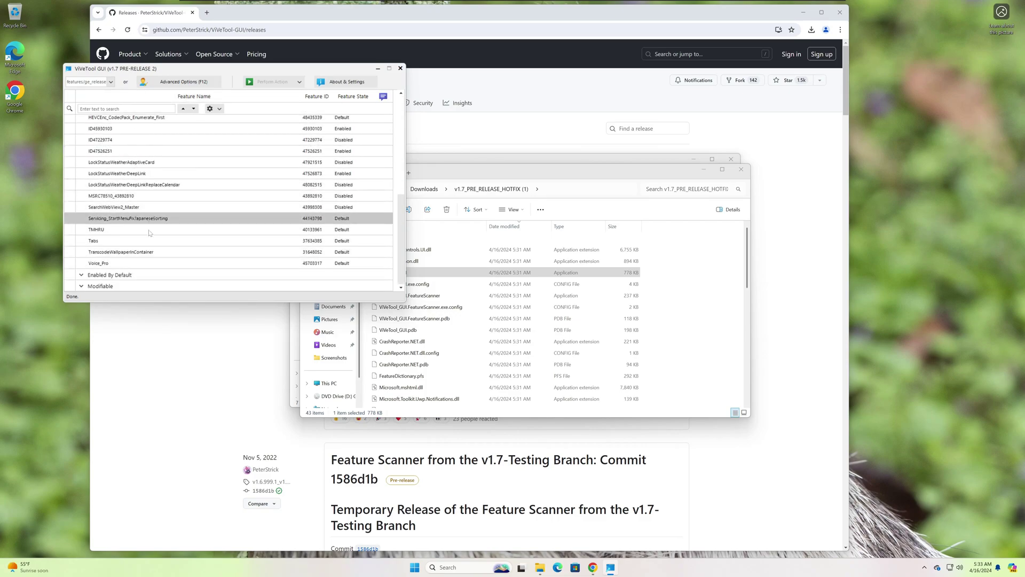
{"action": "left_click", "coordinate": [148, 206]}
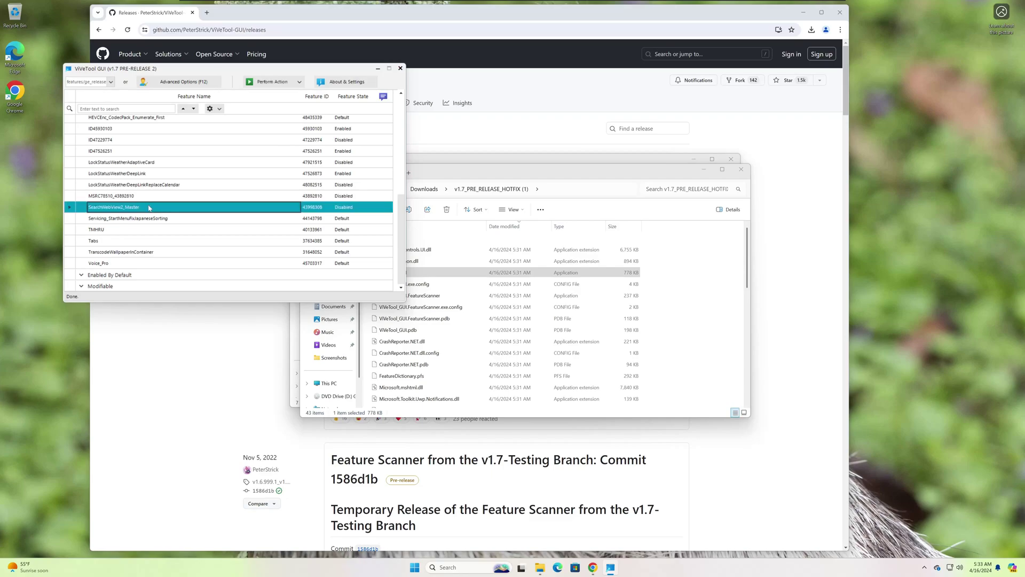
{"action": "left_click", "coordinate": [282, 81]}
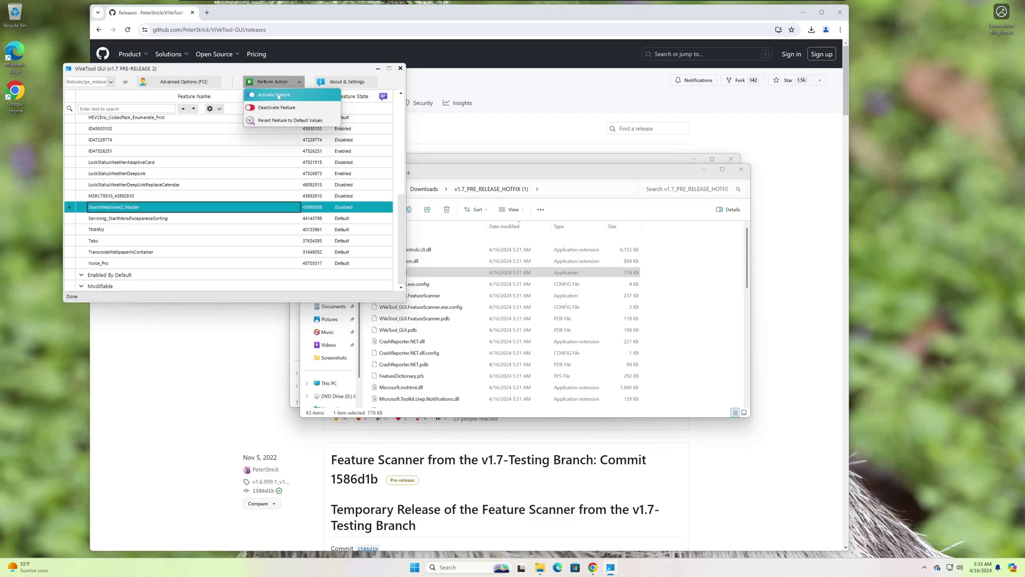
{"action": "left_click", "coordinate": [280, 96]}
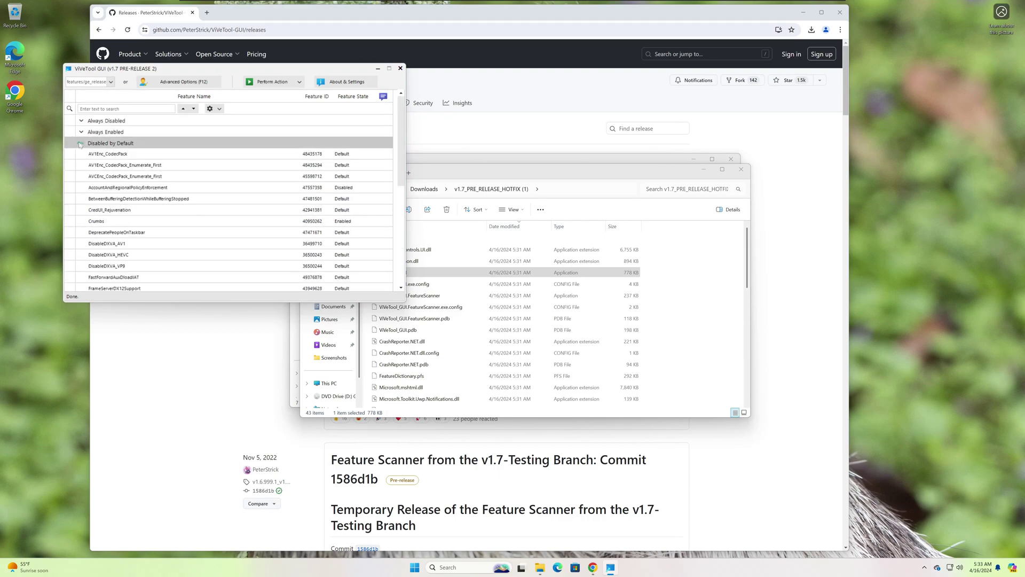
{"action": "left_click", "coordinate": [82, 145]}
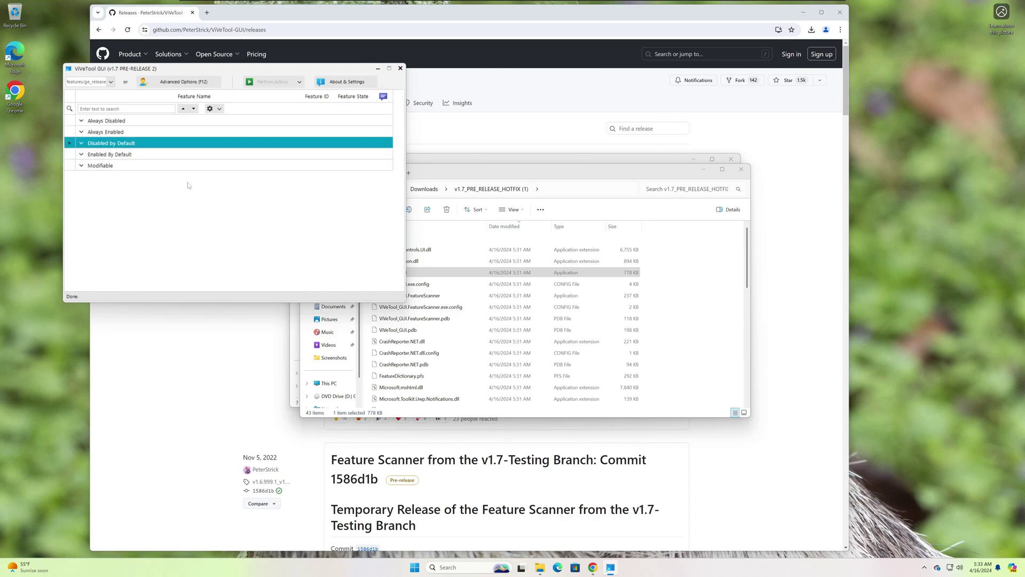